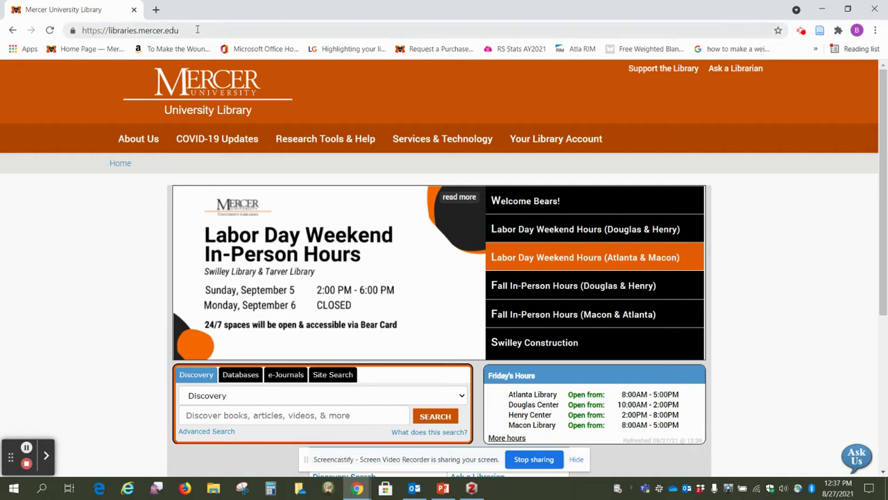
Search the Mercer library catalog for 'liberation theology', limited to Books
{"action": "left_click_drag", "start_coordinate": [179, 30], "coordinate": [79, 33]}
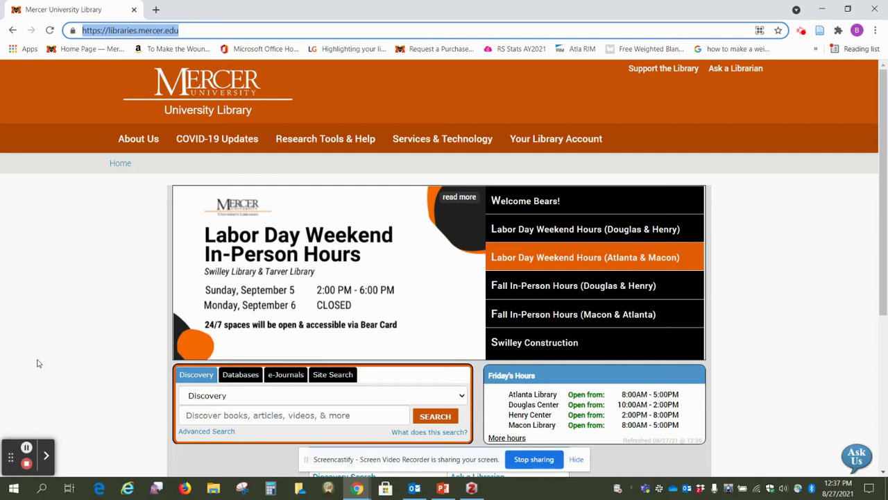
{"action": "scroll", "coordinate": [51, 350], "scroll_direction": "down", "scroll_amount": 3}
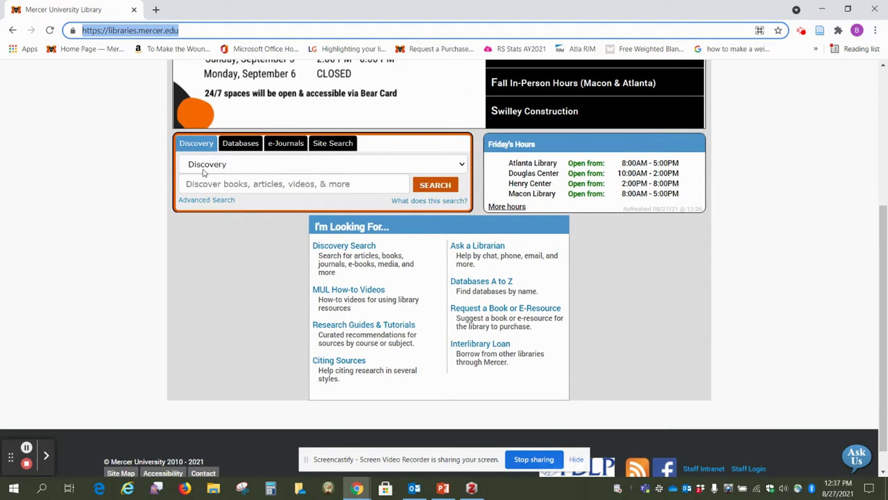
{"action": "left_click", "coordinate": [462, 165]}
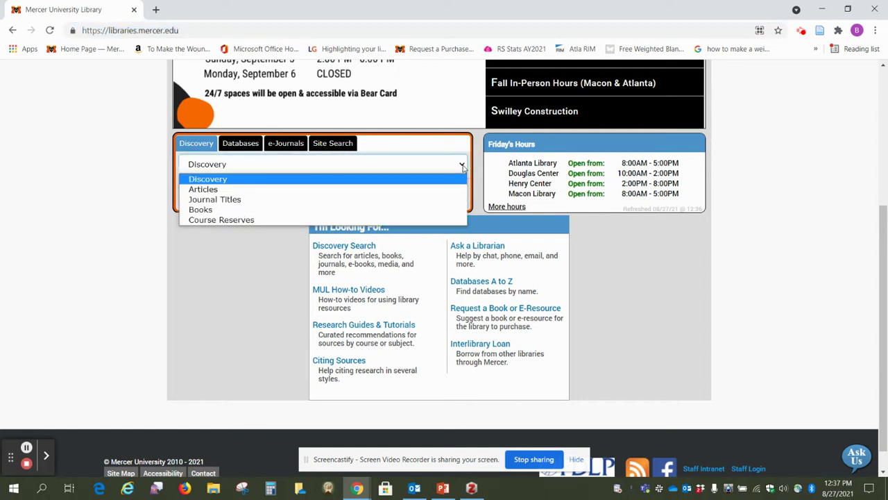
{"action": "left_click", "coordinate": [234, 209]}
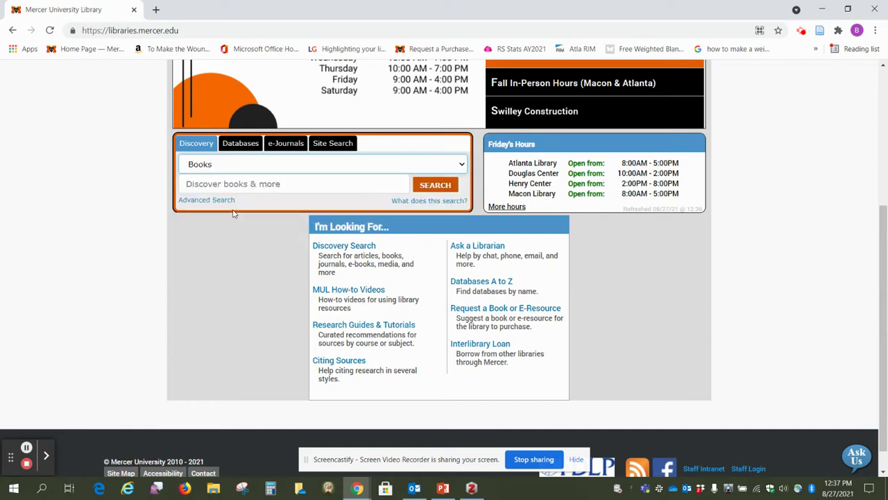
{"action": "left_click", "coordinate": [225, 183]}
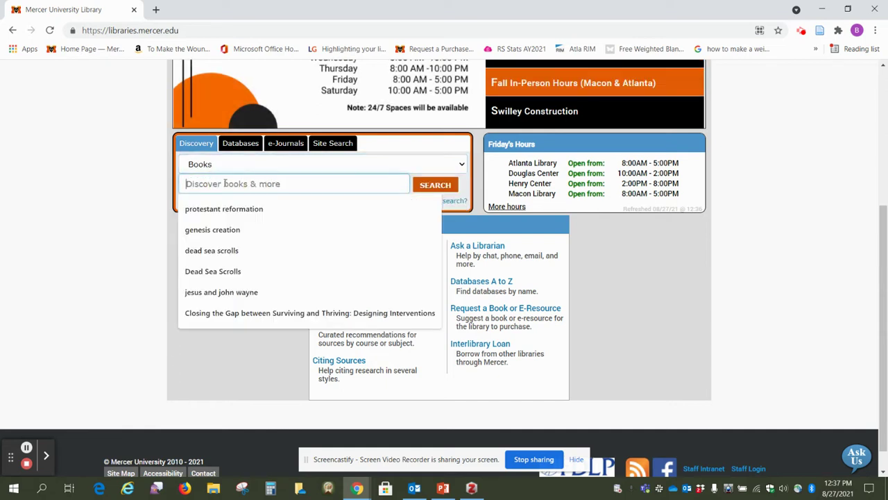
{"action": "type", "text": "l"}
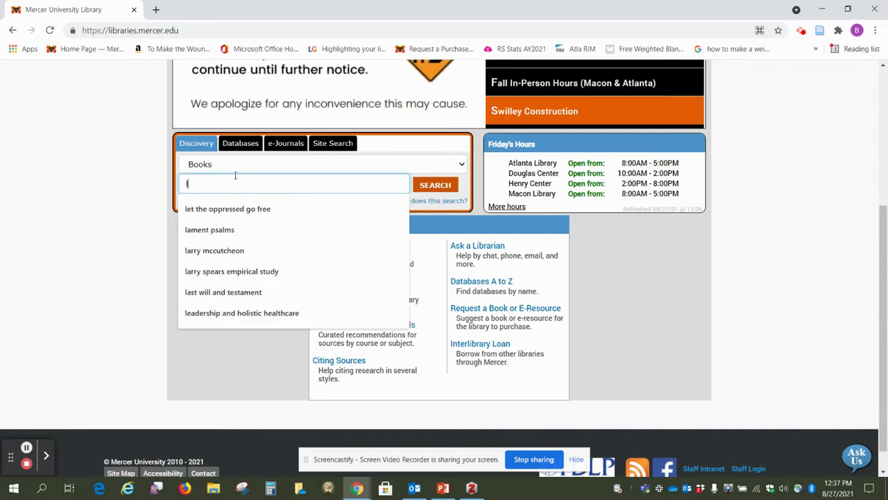
{"action": "type", "text": "ibera"}
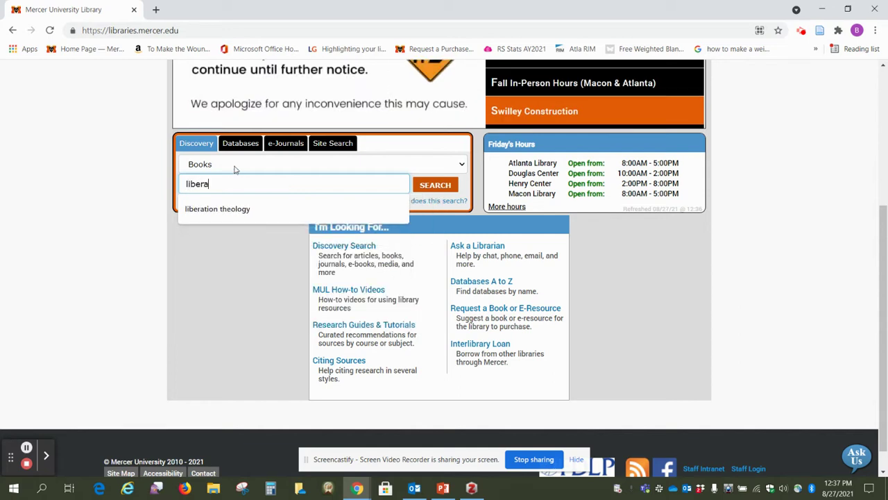
{"action": "type", "text": "tion theology"}
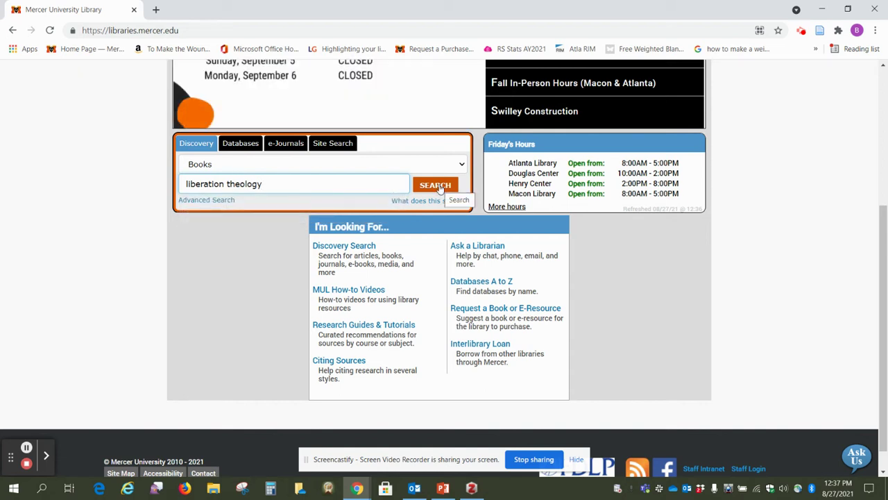
{"action": "left_click", "coordinate": [437, 185]}
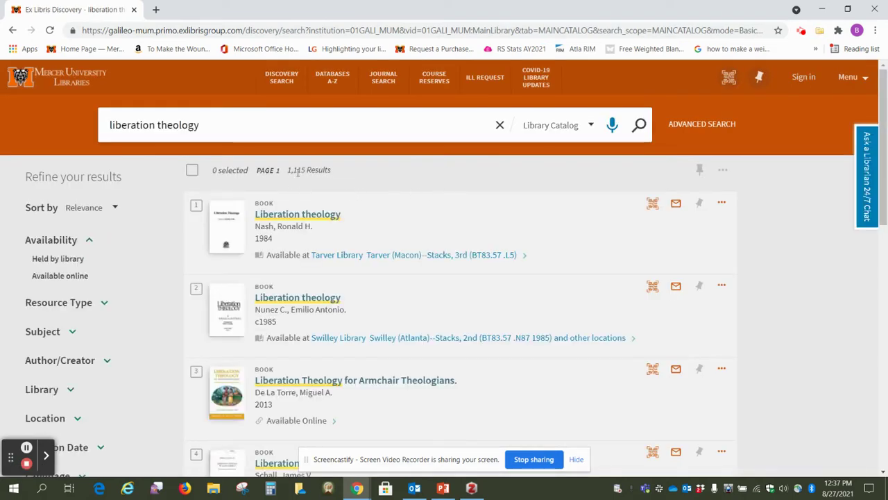
Highlight the 1,115 results count, scroll the book results, and send them to Zotero
{"action": "left_click_drag", "start_coordinate": [289, 170], "coordinate": [332, 170]}
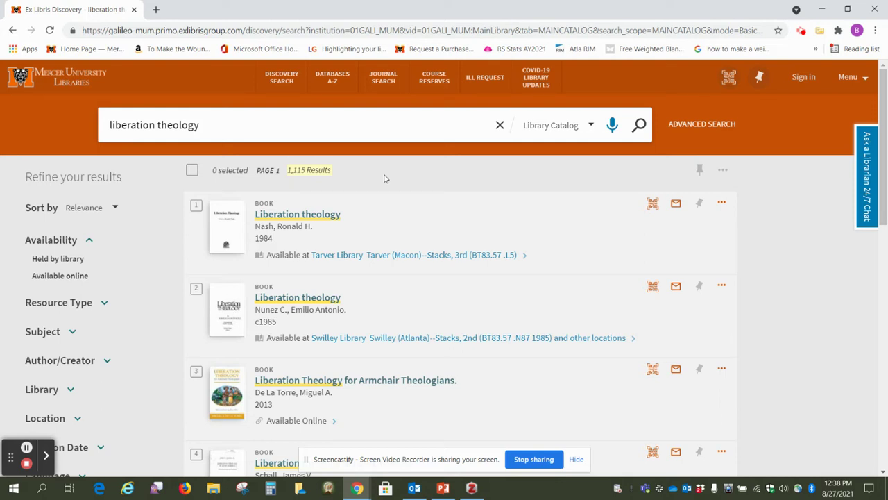
{"action": "scroll", "coordinate": [385, 179], "scroll_direction": "down", "scroll_amount": 3}
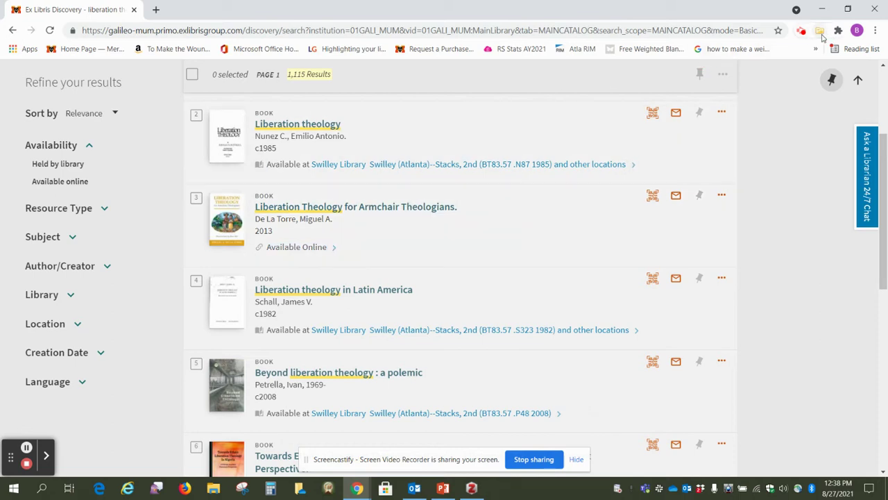
{"action": "left_click", "coordinate": [819, 35]}
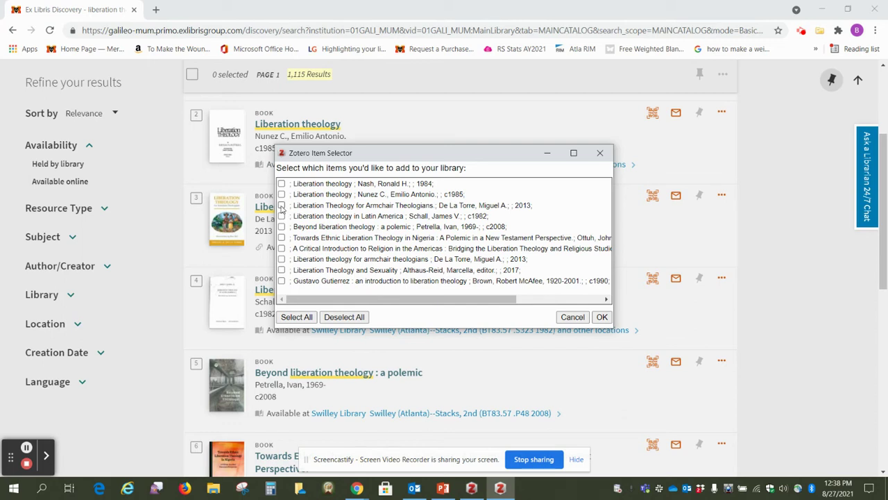
Save Liberation Theology for Armchair Theologians and the other chosen books into DMin test
{"action": "left_click", "coordinate": [281, 206]}
{"action": "left_click", "coordinate": [601, 316]}
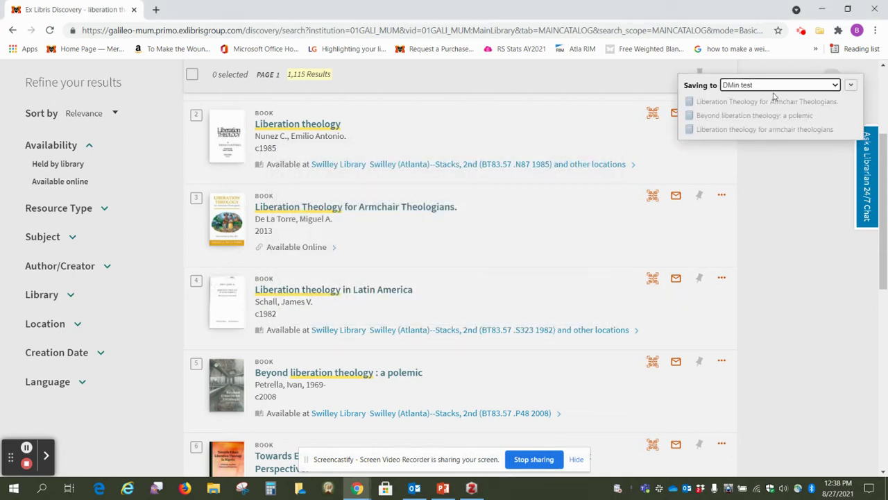
{"action": "left_click", "coordinate": [765, 86]}
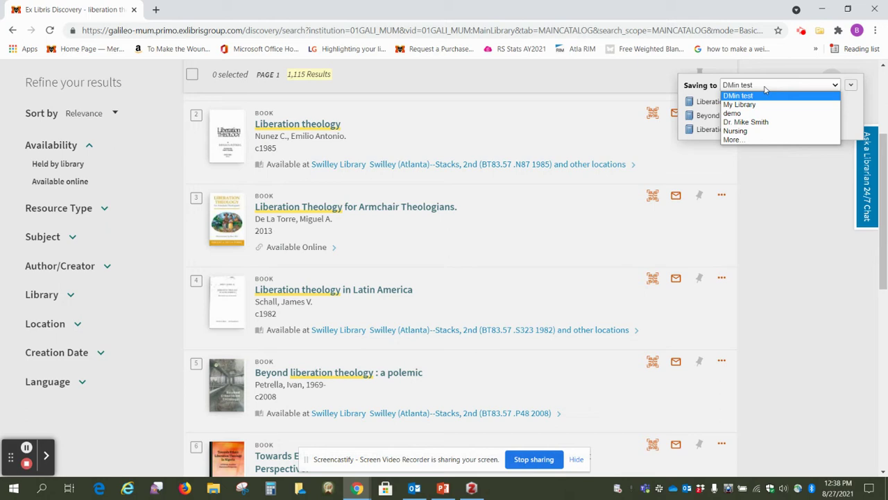
{"action": "left_click", "coordinate": [765, 88]}
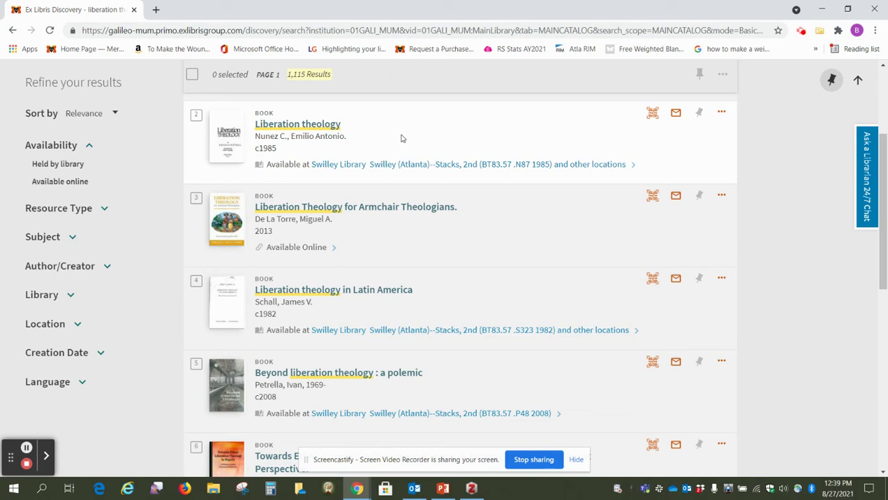
{"action": "scroll", "coordinate": [401, 138], "scroll_direction": "up", "scroll_amount": 3}
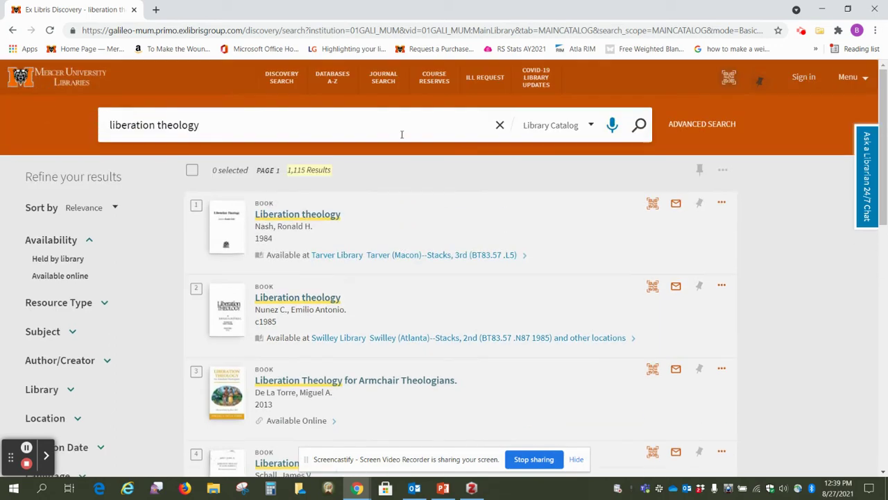
{"action": "left_click", "coordinate": [44, 77]}
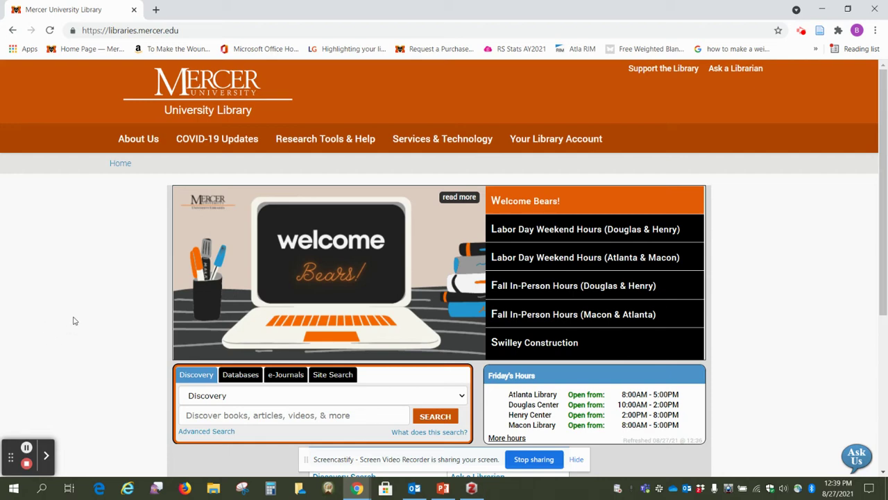
List databases starting with A and scroll to ATLA Religion with ATLA Serials PLUS (EBSCO)
{"action": "scroll", "coordinate": [74, 317], "scroll_direction": "down", "scroll_amount": 3}
{"action": "scroll", "coordinate": [74, 316], "scroll_direction": "down", "scroll_amount": 1}
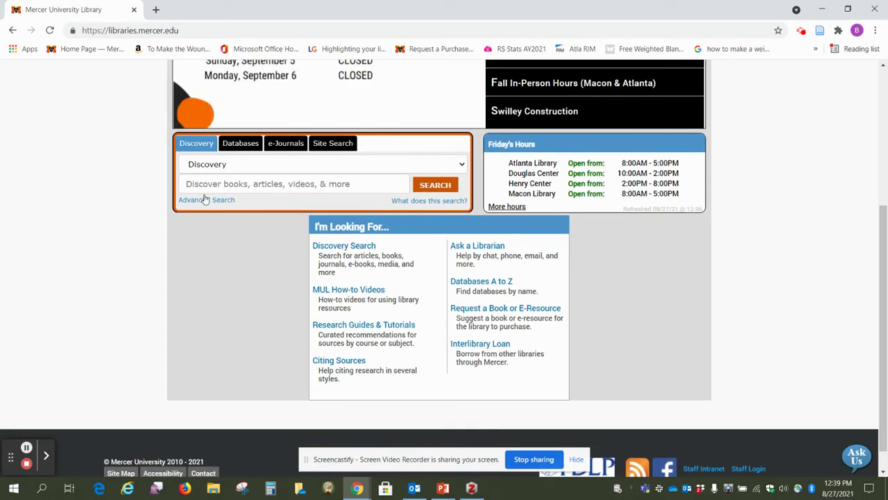
{"action": "left_click", "coordinate": [240, 143]}
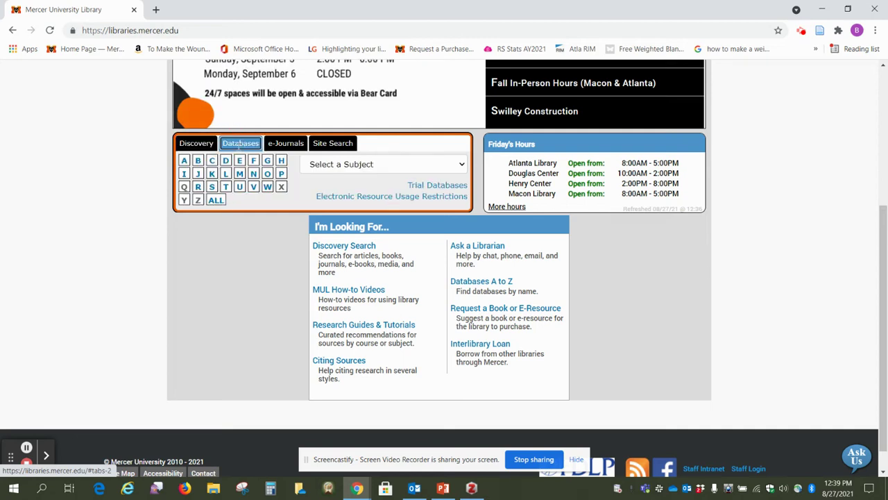
{"action": "left_click", "coordinate": [183, 162]}
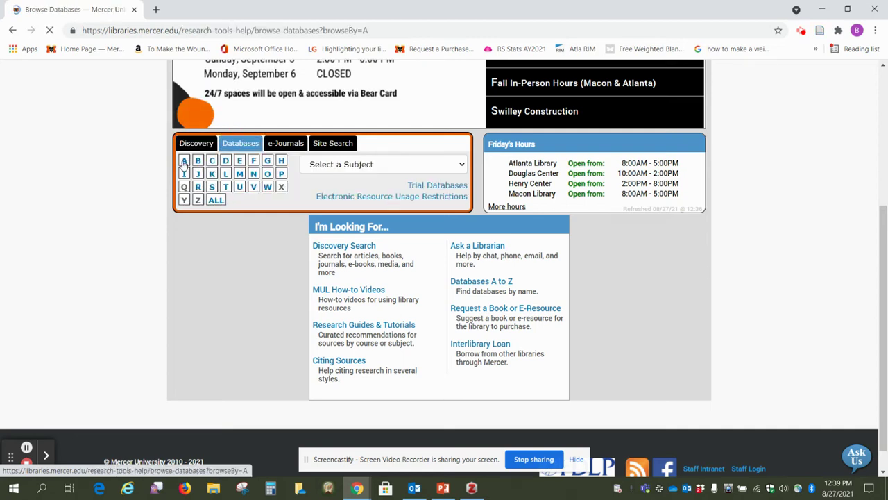
{"action": "scroll", "coordinate": [104, 313], "scroll_direction": "down", "scroll_amount": 7}
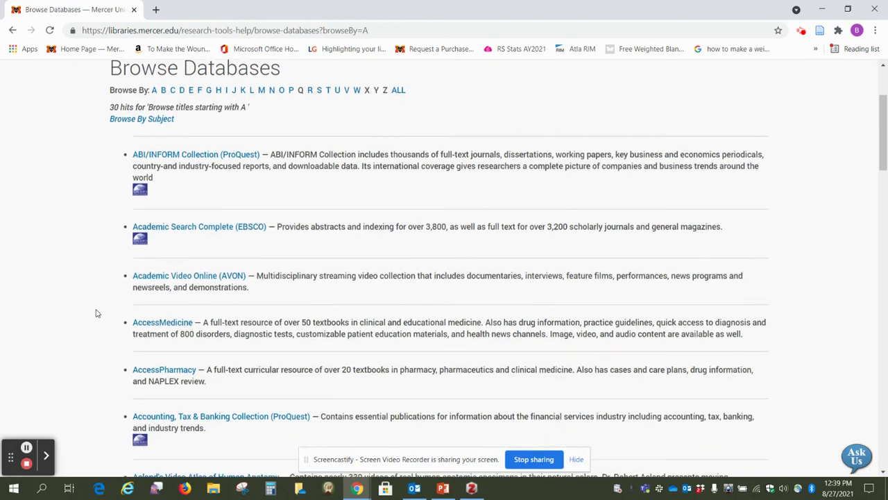
{"action": "scroll", "coordinate": [96, 309], "scroll_direction": "down", "scroll_amount": 11}
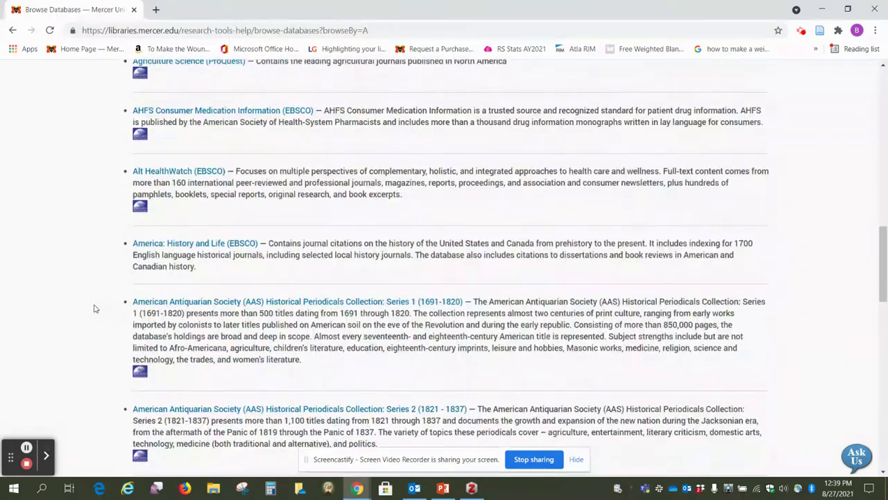
{"action": "scroll", "coordinate": [95, 308], "scroll_direction": "down", "scroll_amount": 8}
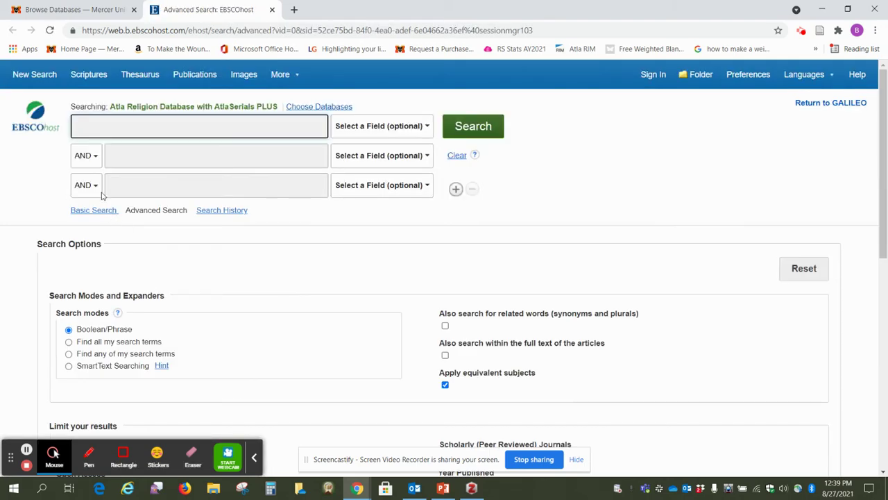
Search the Atla Religion Database for 'liberation theology' and dismiss the Zotero item selector
{"action": "type", "text": "liberation th"}
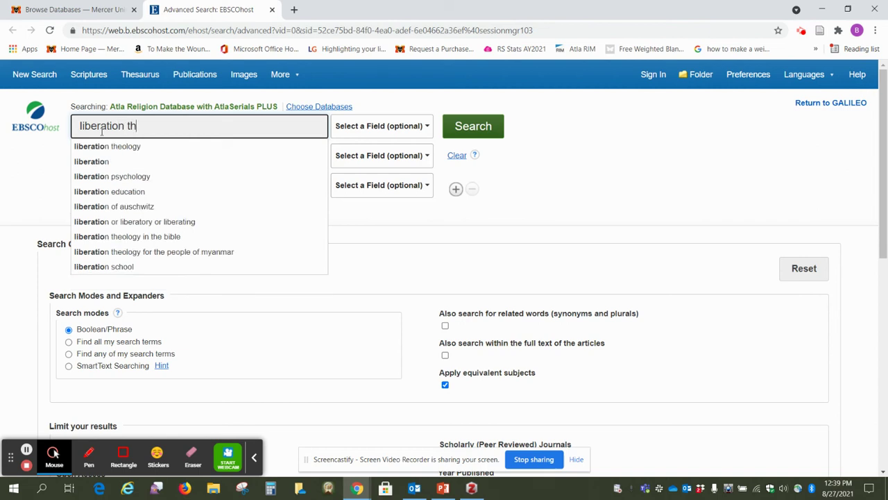
{"action": "type", "text": "eology"}
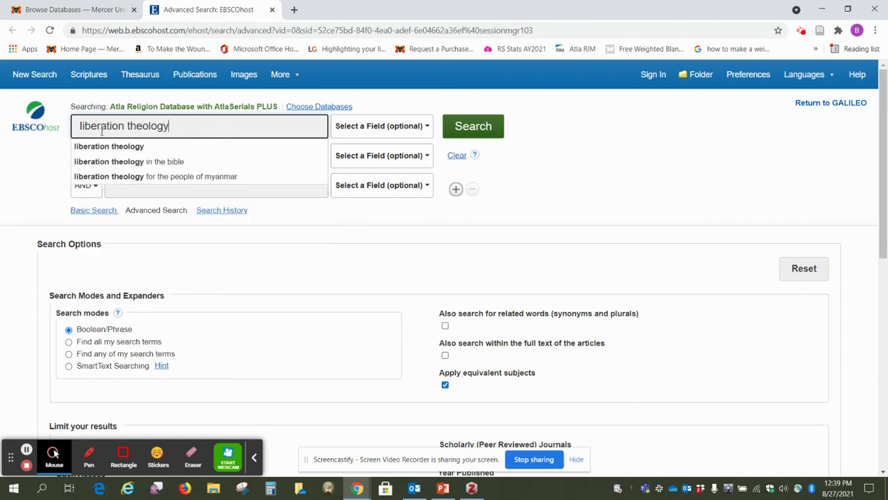
{"action": "key", "text": "Return"}
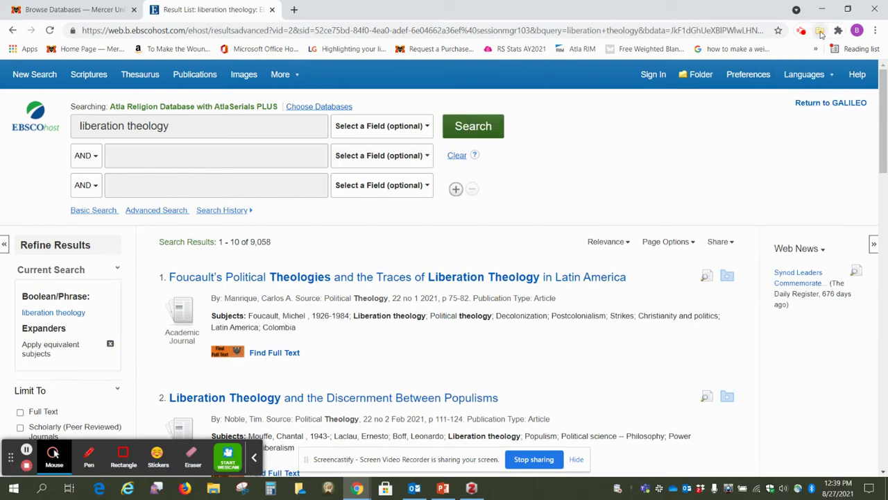
{"action": "left_click", "coordinate": [819, 30]}
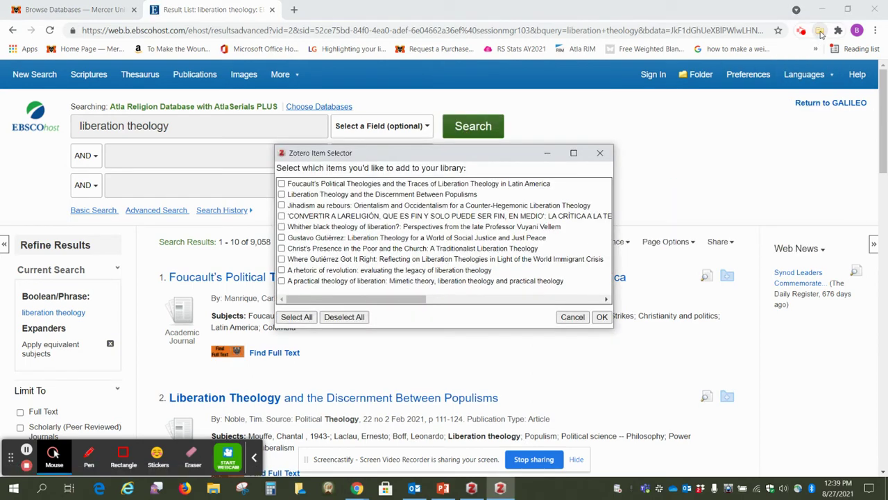
{"action": "left_click", "coordinate": [600, 317]}
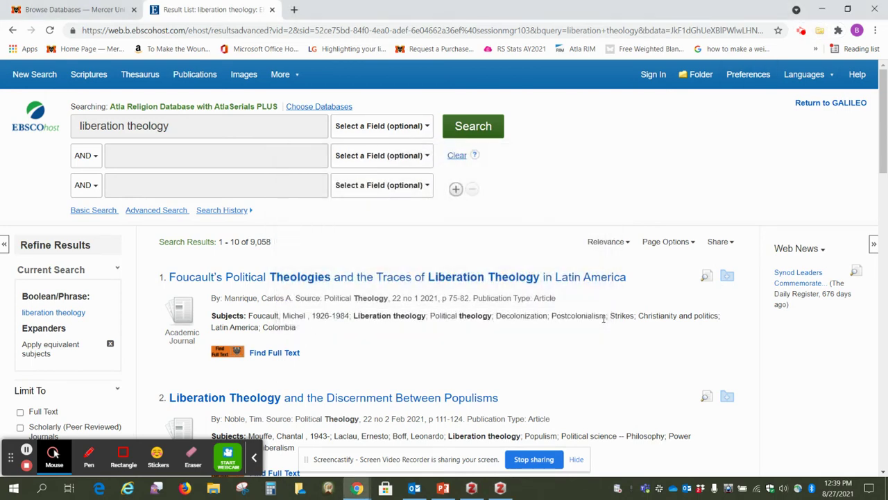
Save the Foucault's Political Theologies article to DMin test, then return to the results
{"action": "left_click", "coordinate": [222, 283]}
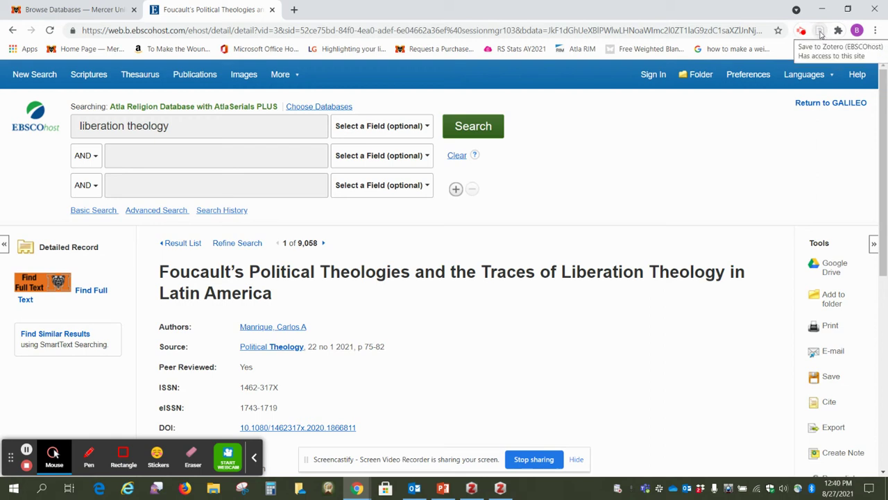
{"action": "left_click", "coordinate": [820, 32]}
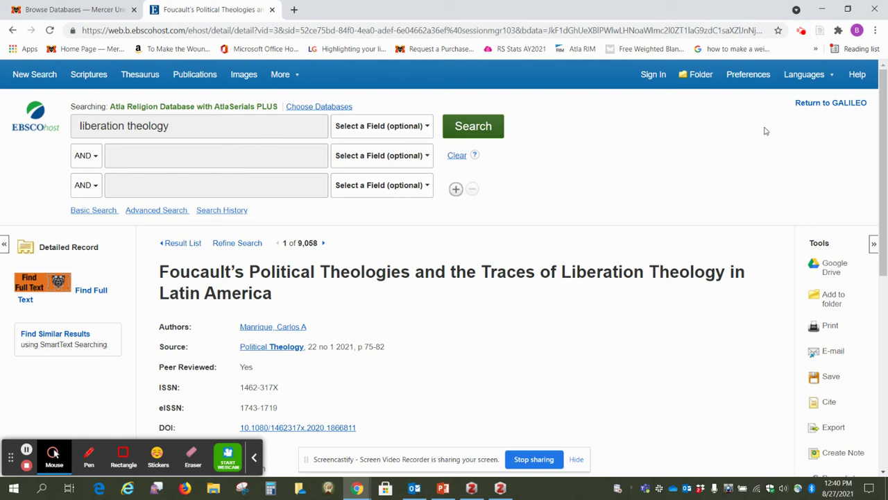
{"action": "left_click", "coordinate": [178, 244]}
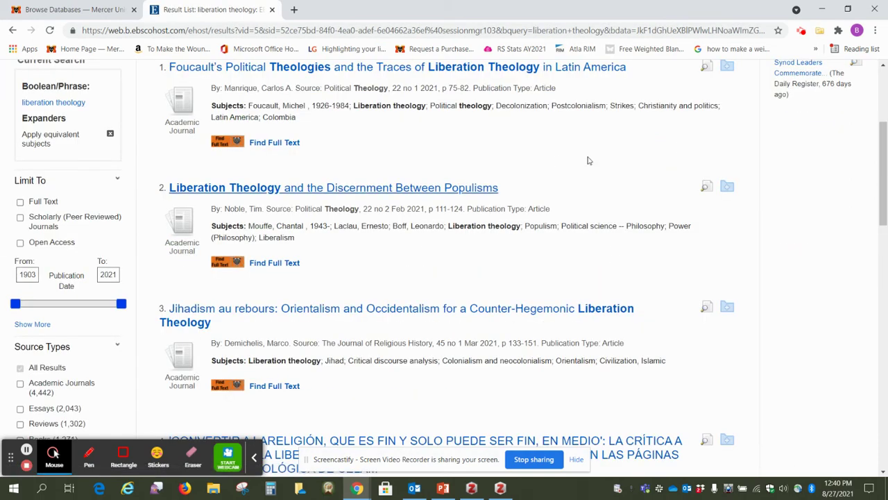
Save the Where Gutiérrez Got It Right and A rhetoric of revolution articles to Zotero
{"action": "left_click", "coordinate": [819, 31]}
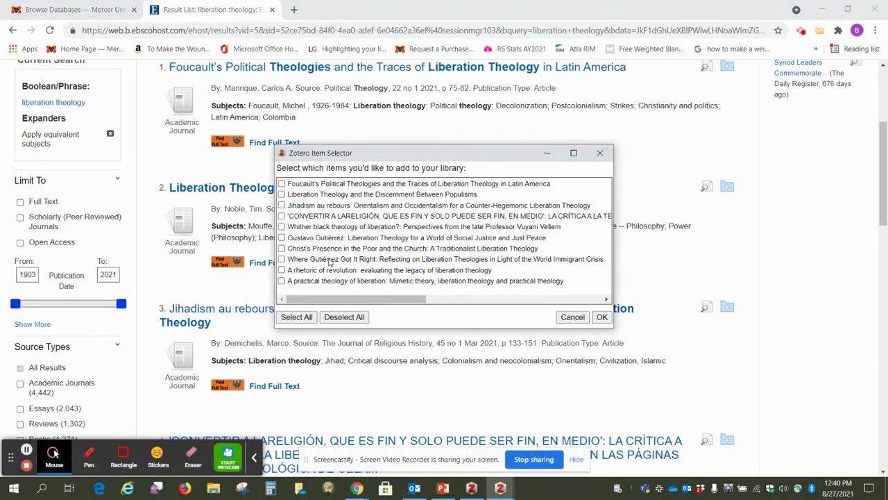
{"action": "left_click", "coordinate": [282, 258]}
{"action": "left_click", "coordinate": [282, 270]}
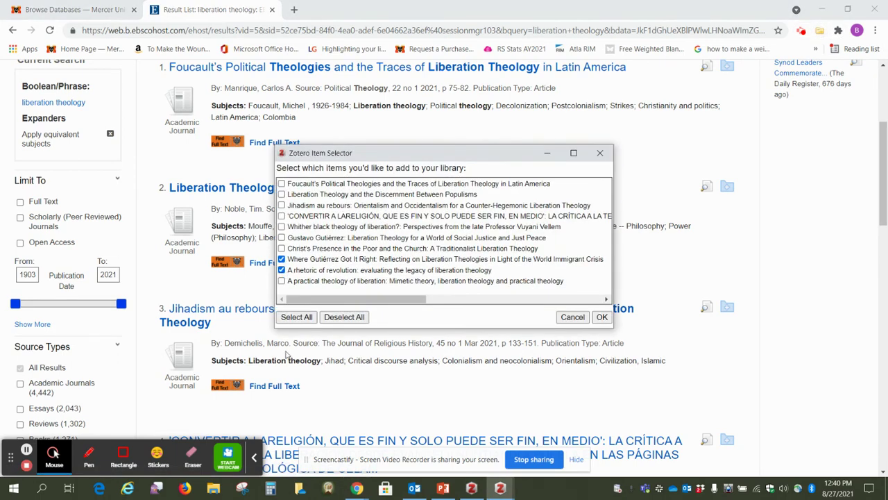
{"action": "left_click", "coordinate": [601, 316]}
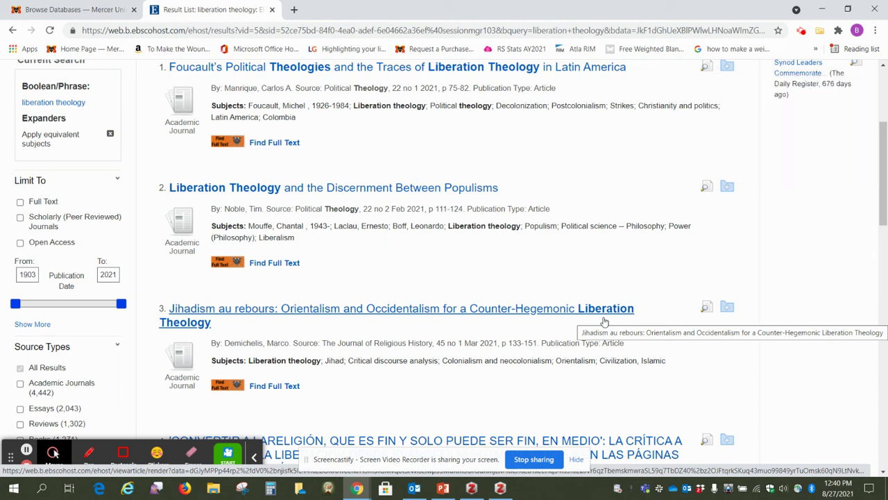
{"action": "left_click", "coordinate": [501, 488]}
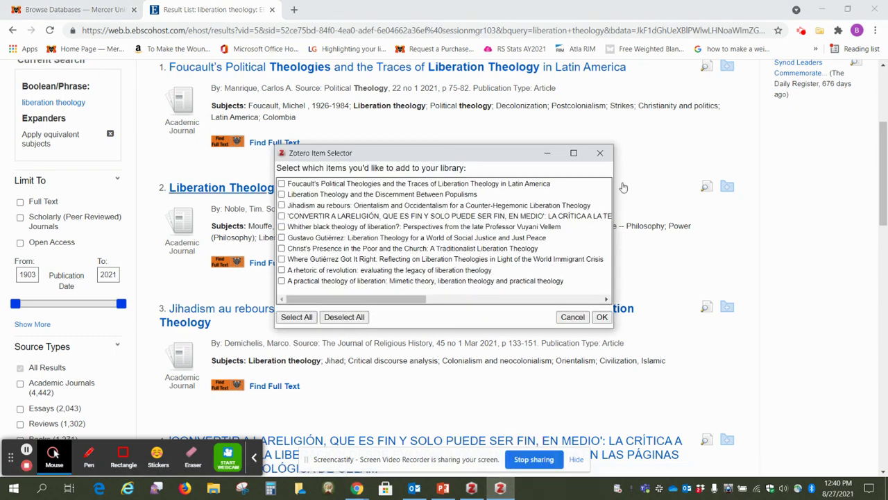
Dismiss the leftover item selector and bring up the Zotero library on DMin test
{"action": "left_click", "coordinate": [601, 153]}
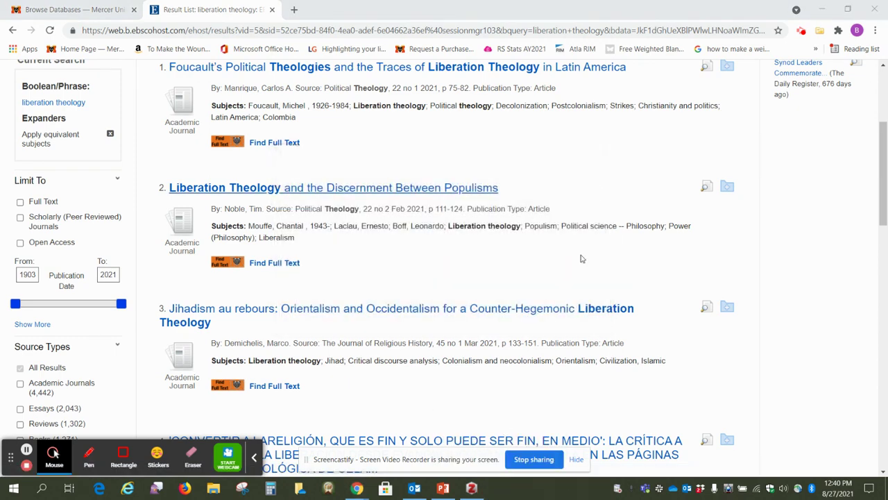
{"action": "left_click", "coordinate": [473, 489]}
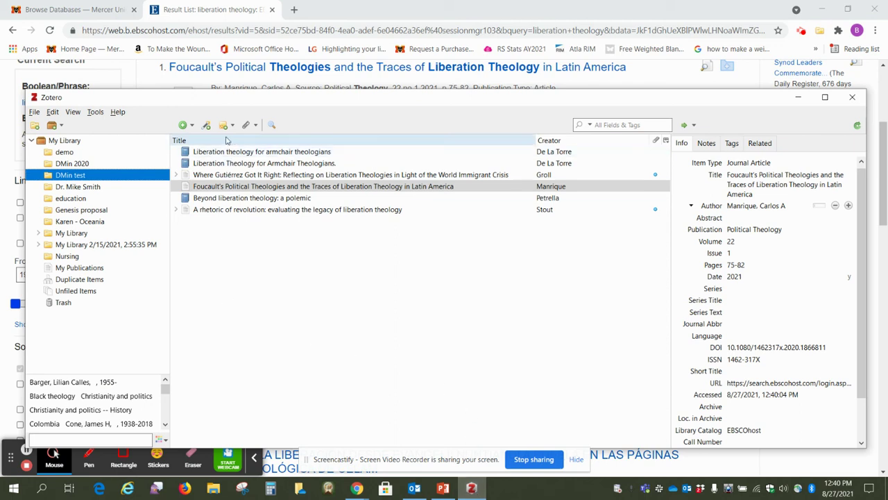